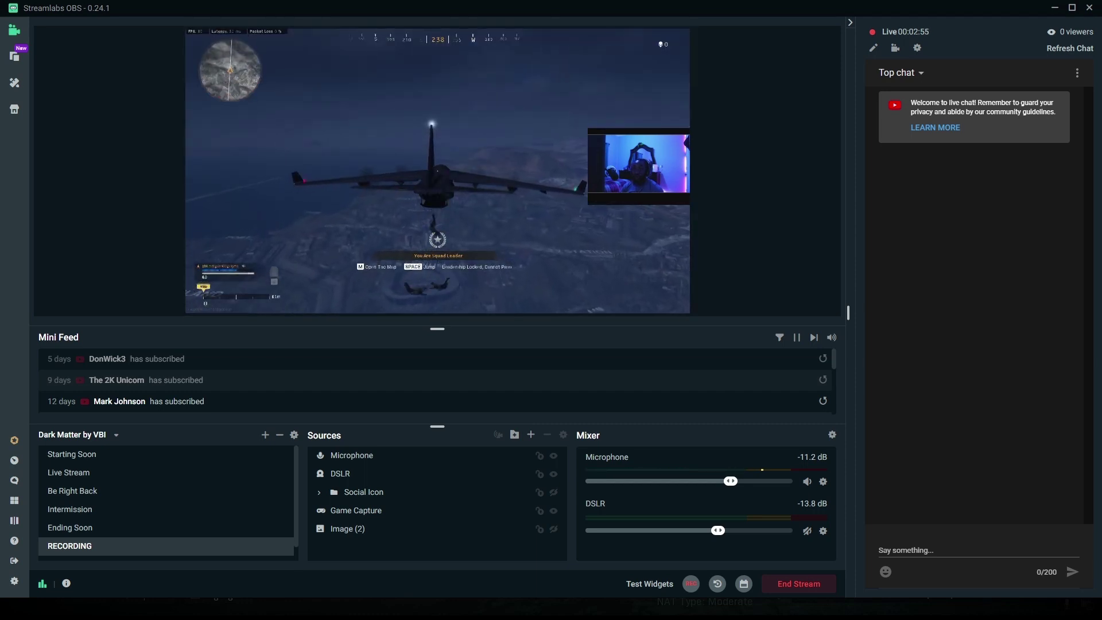
Bring up the GeForce Experience overlay with Alt+Z and close it again
key(alt+z)
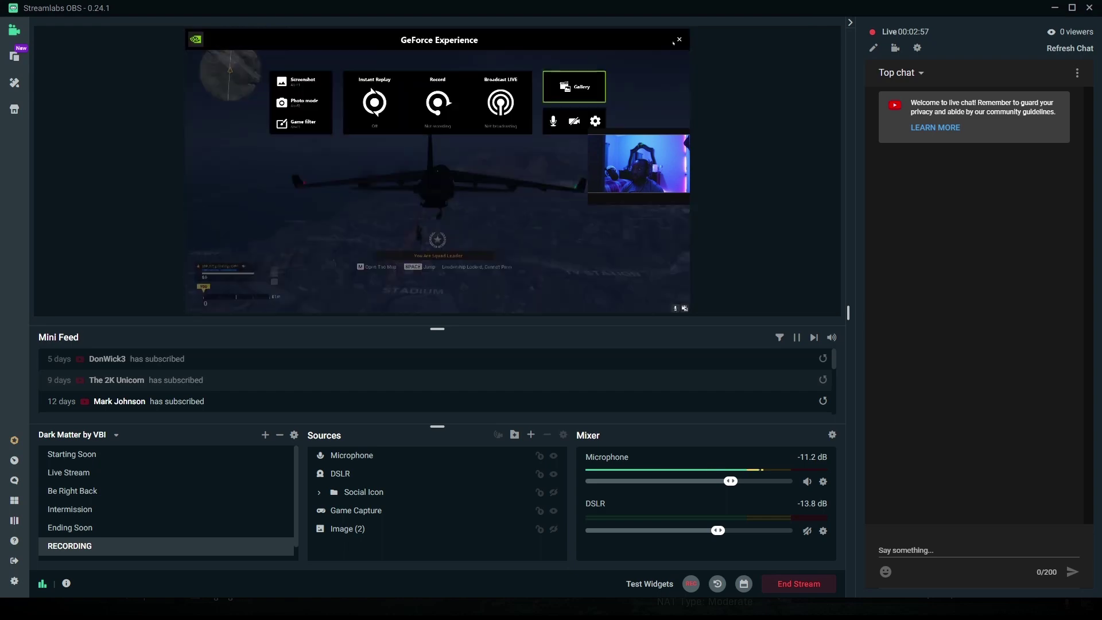
click(679, 39)
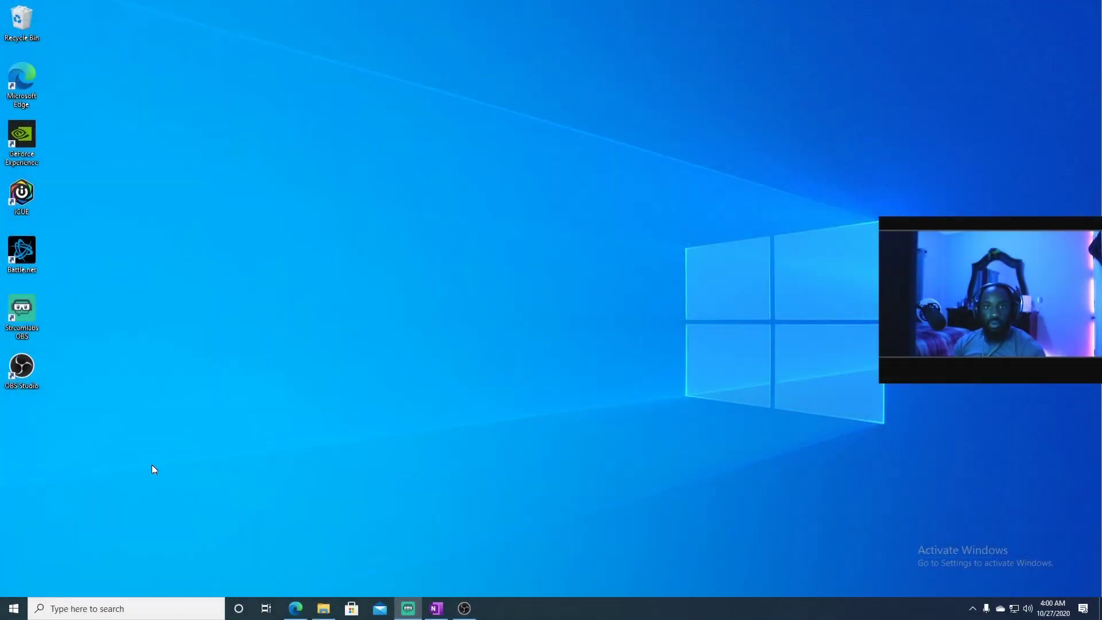
click(14, 608)
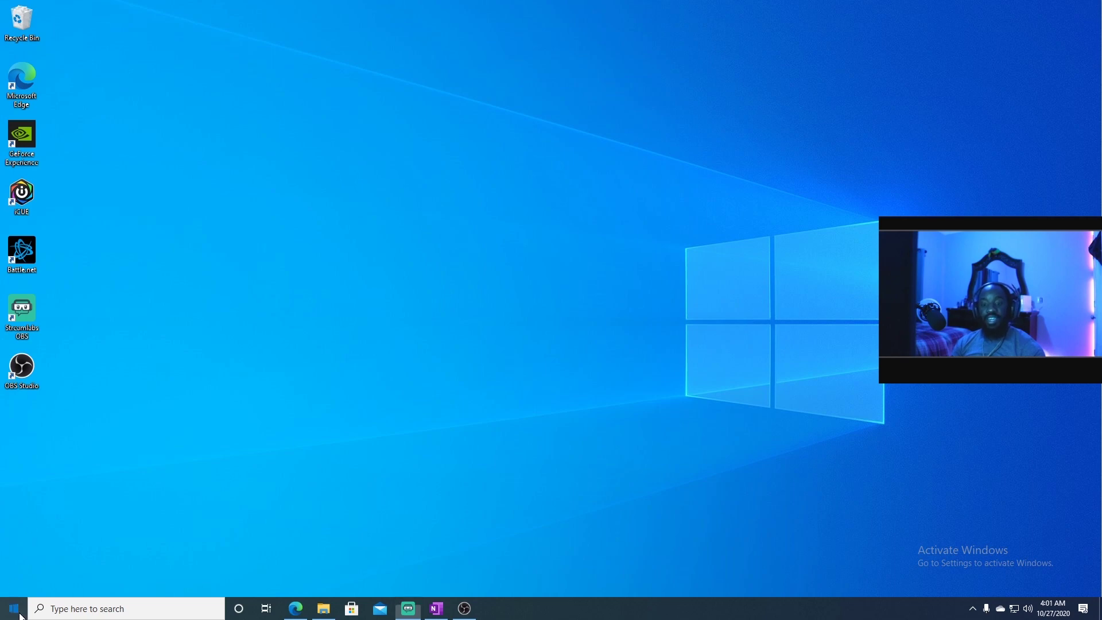
text(gmae)
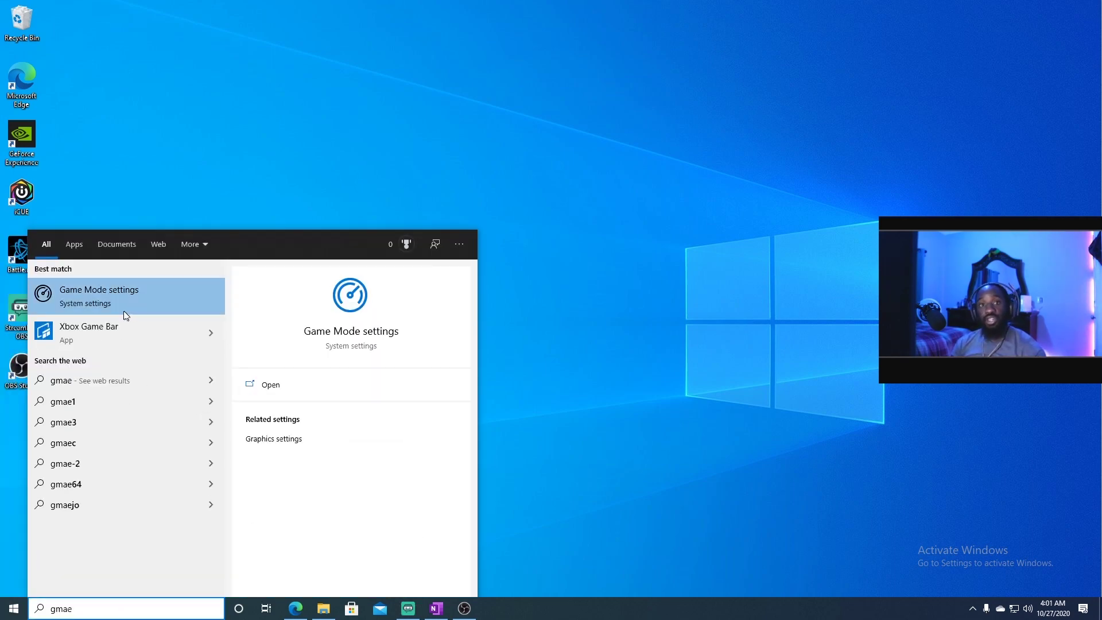
click(105, 298)
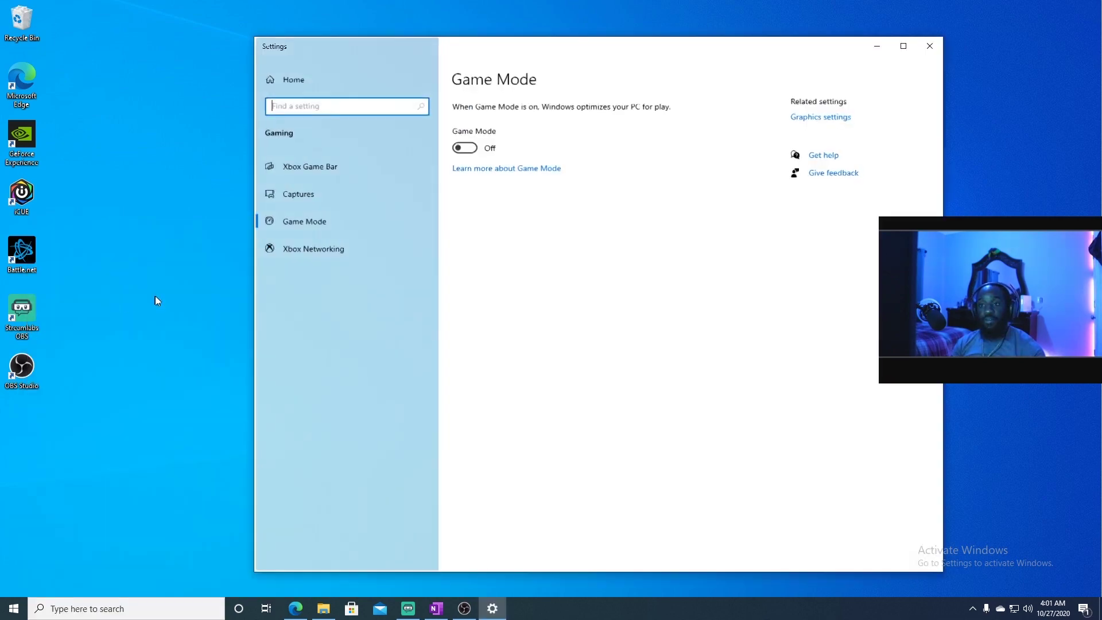
click(472, 148)
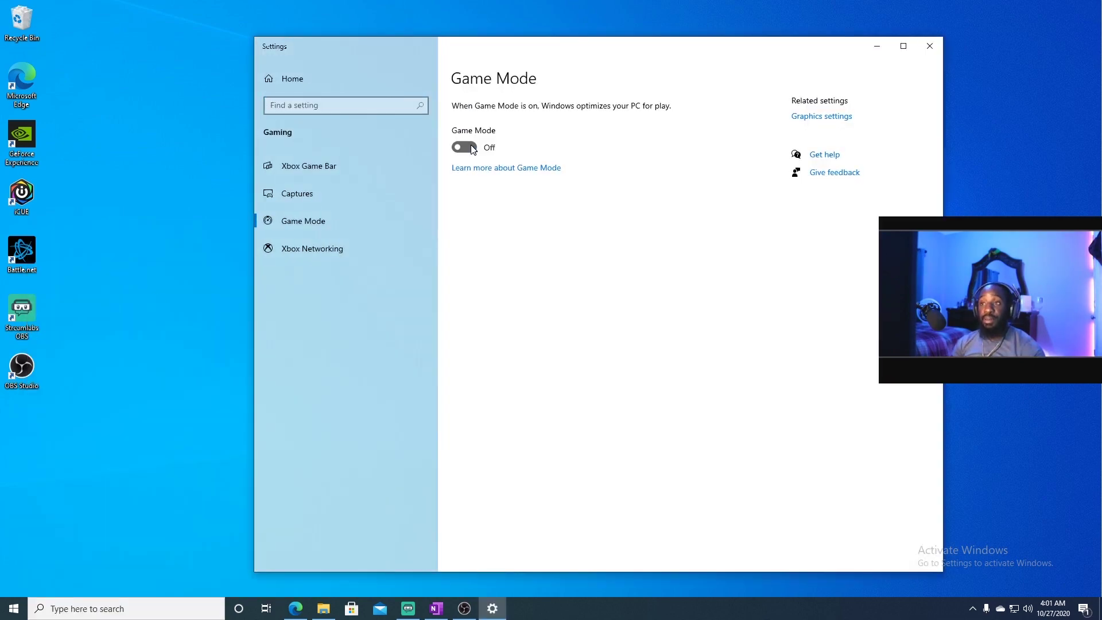
click(822, 117)
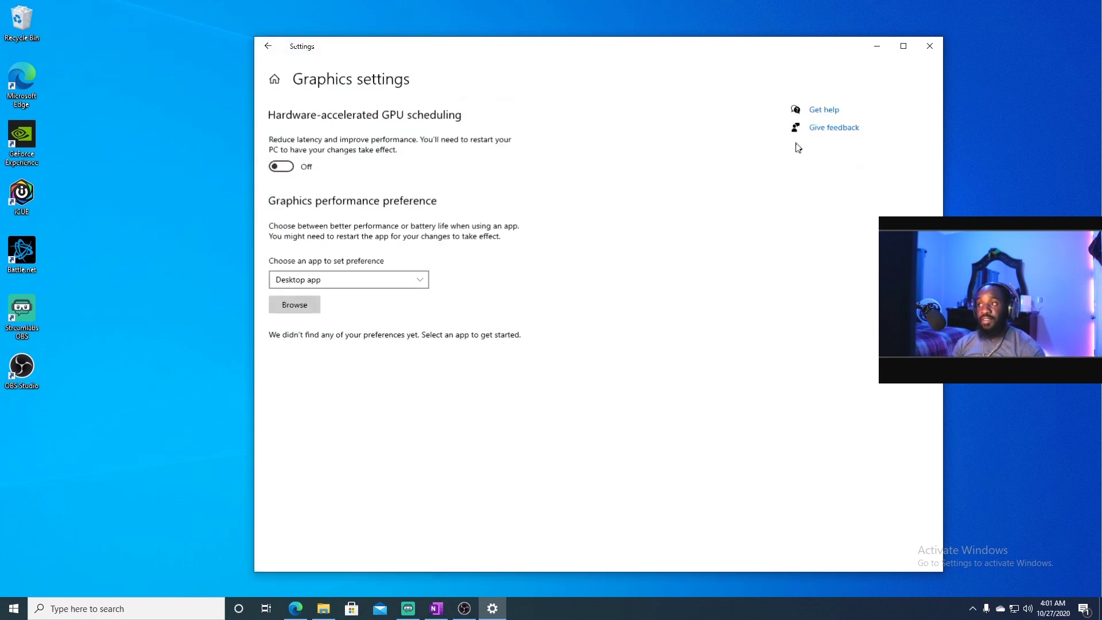
click(281, 167)
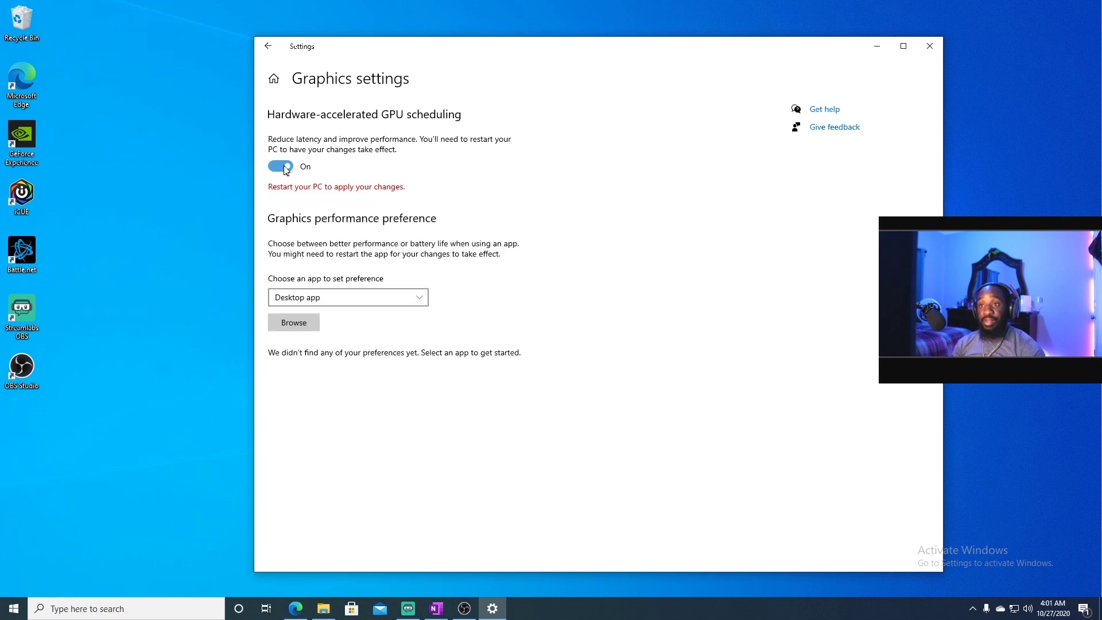
click(275, 170)
click(287, 168)
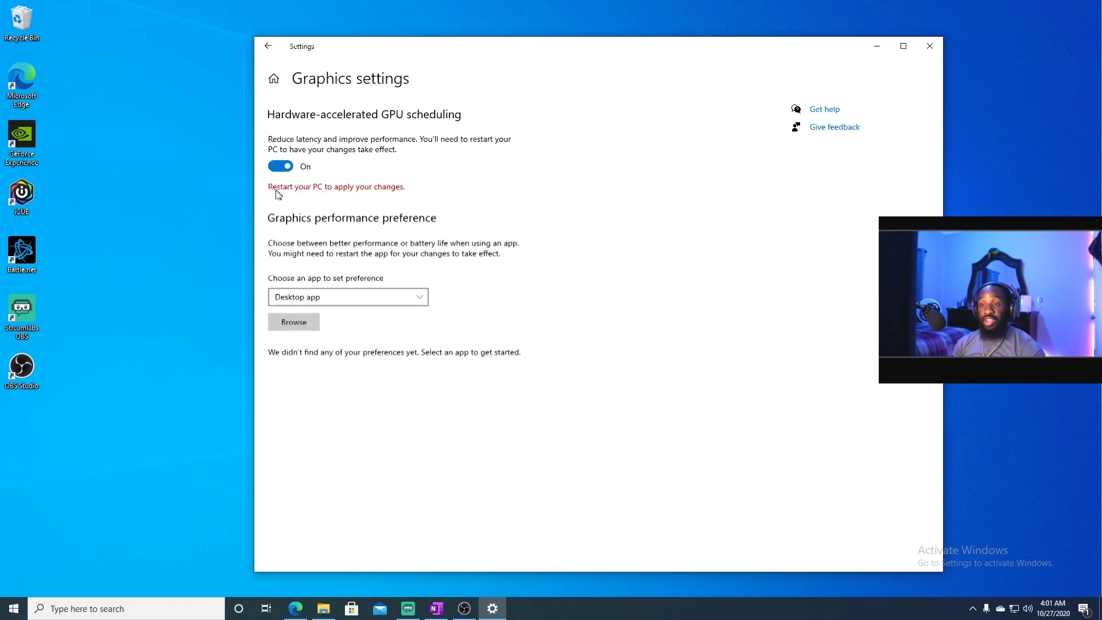
click(279, 170)
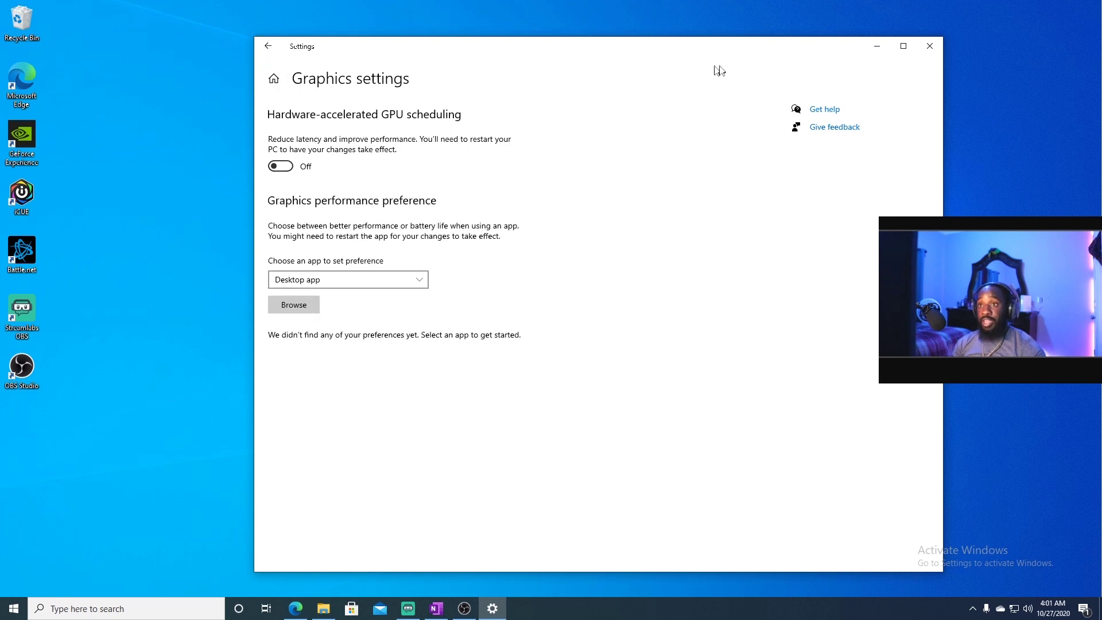
click(930, 46)
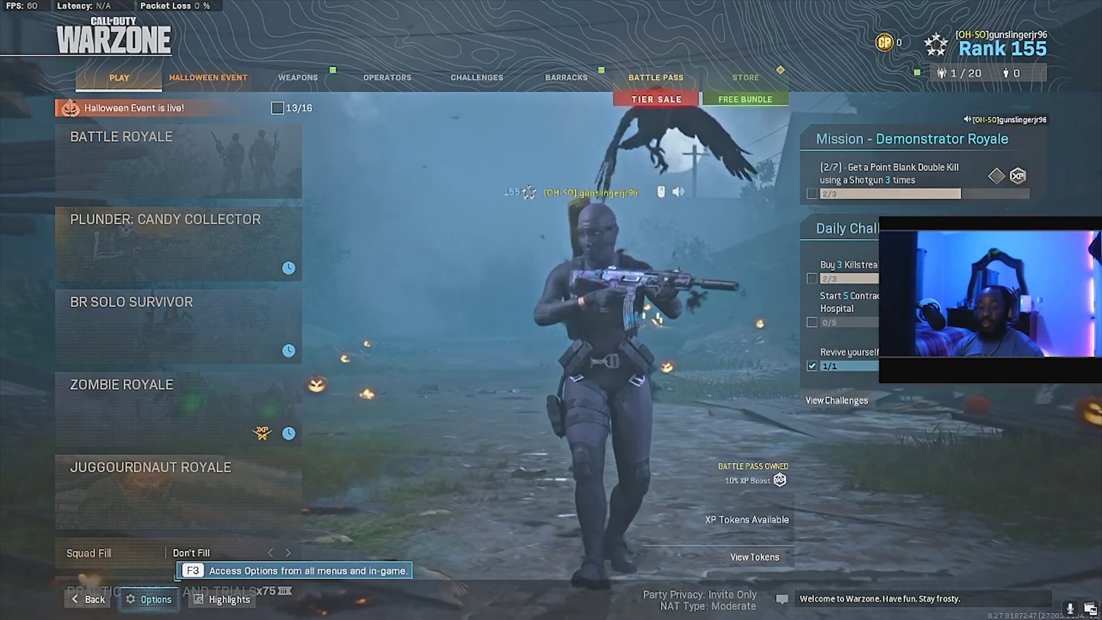
In the game's graphics options, keep Display Mode set to Fullscreen Borderless
key(F3)
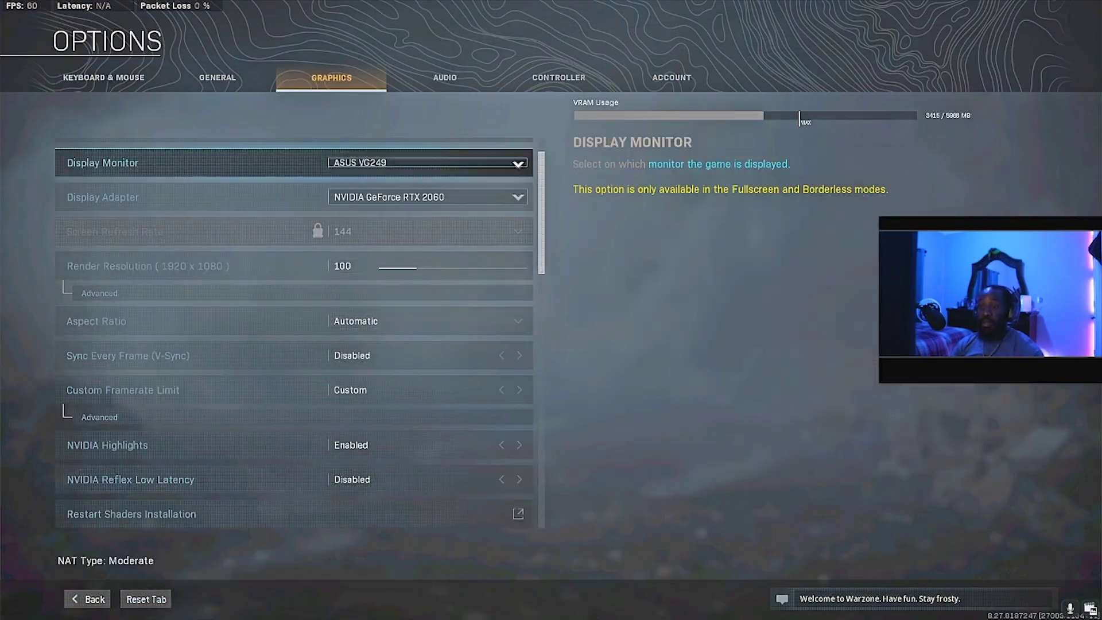
key(Down)
key(Down)
key(Down)
key(Up)
key(Up)
key(Up)
key(Up)
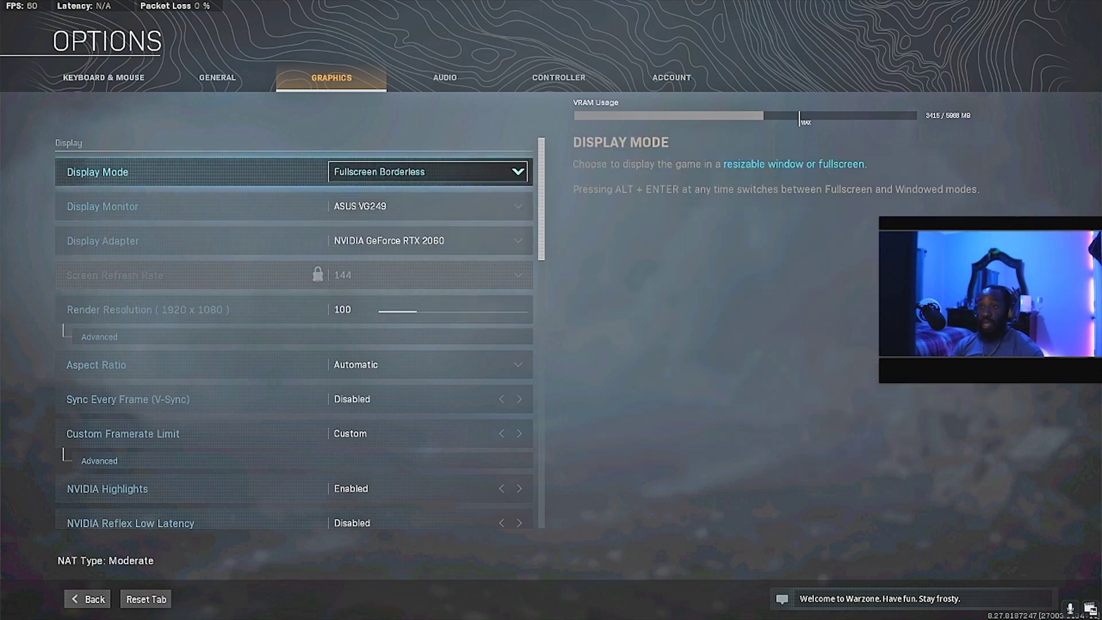
key(Return)
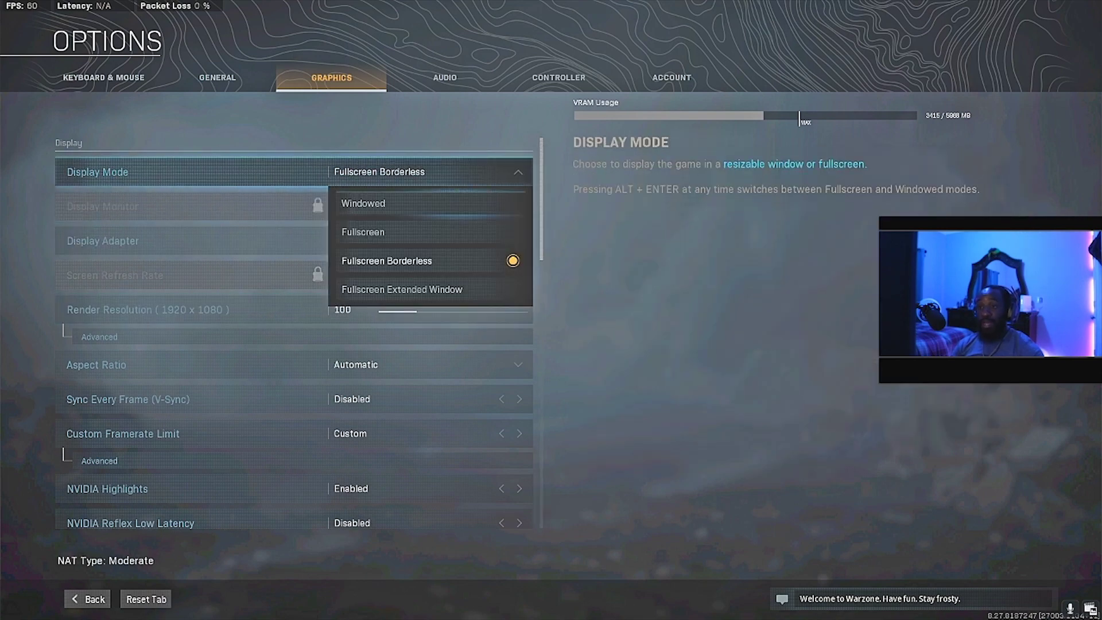
key(Return)
key(Down)
key(Down)
key(Down)
key(Down)
key(Down)
key(Down)
key(Down)
key(Down)
key(Down)
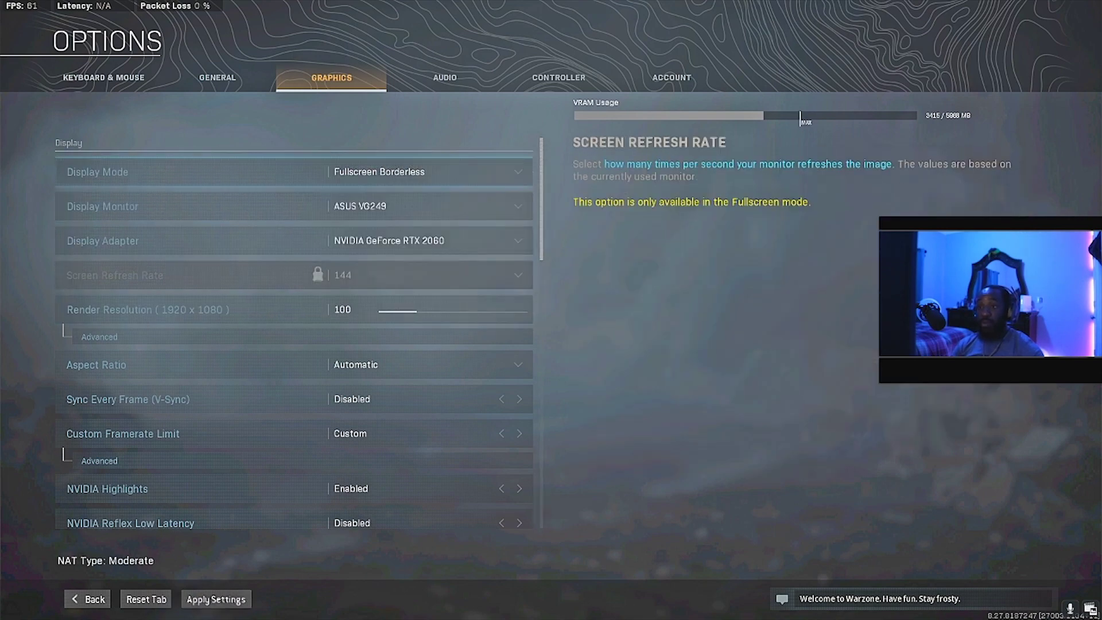
Return to the main menu, view the Weapons tab, then switch to Streamlabs OBS
key(Up)
key(Up)
key(Up)
key(Up)
key(Up)
key(Up)
key(Up)
key(Up)
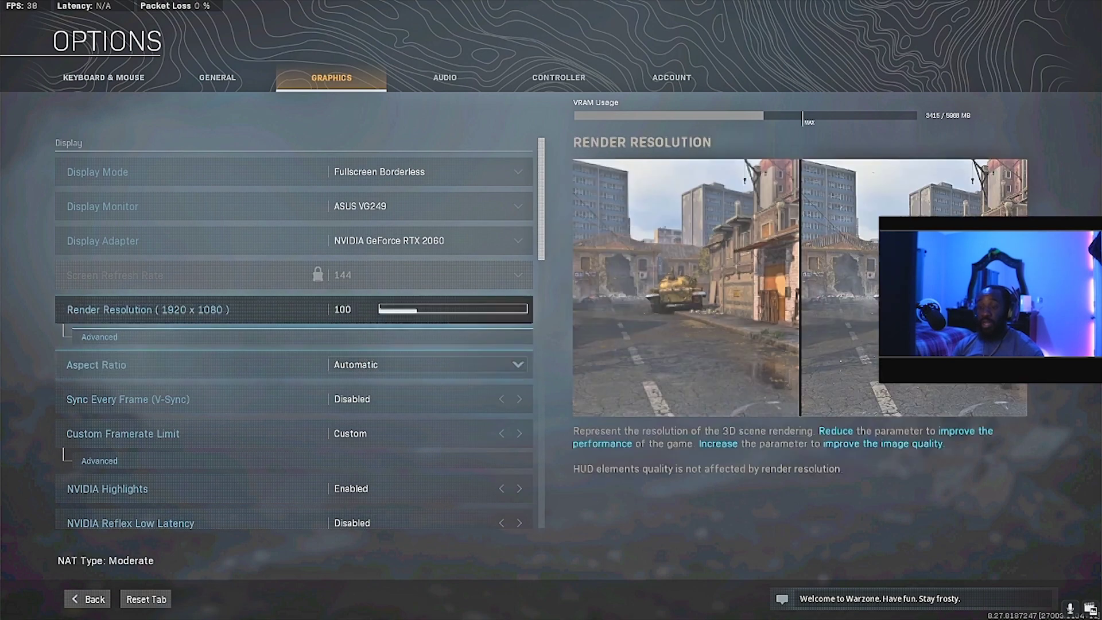
key(q)
key(q)
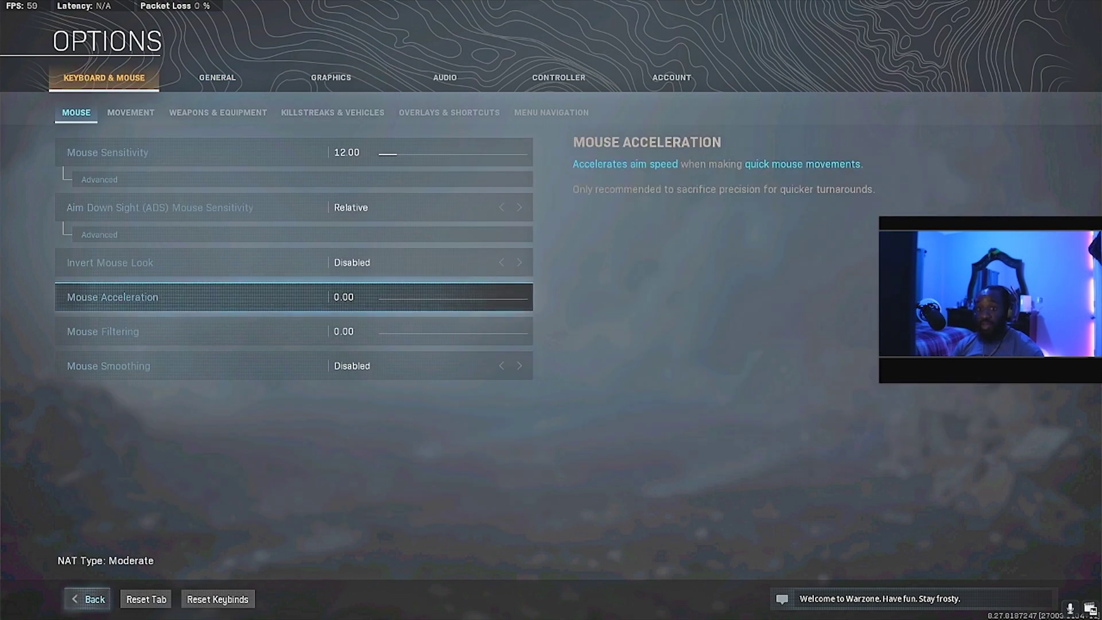
key(Escape)
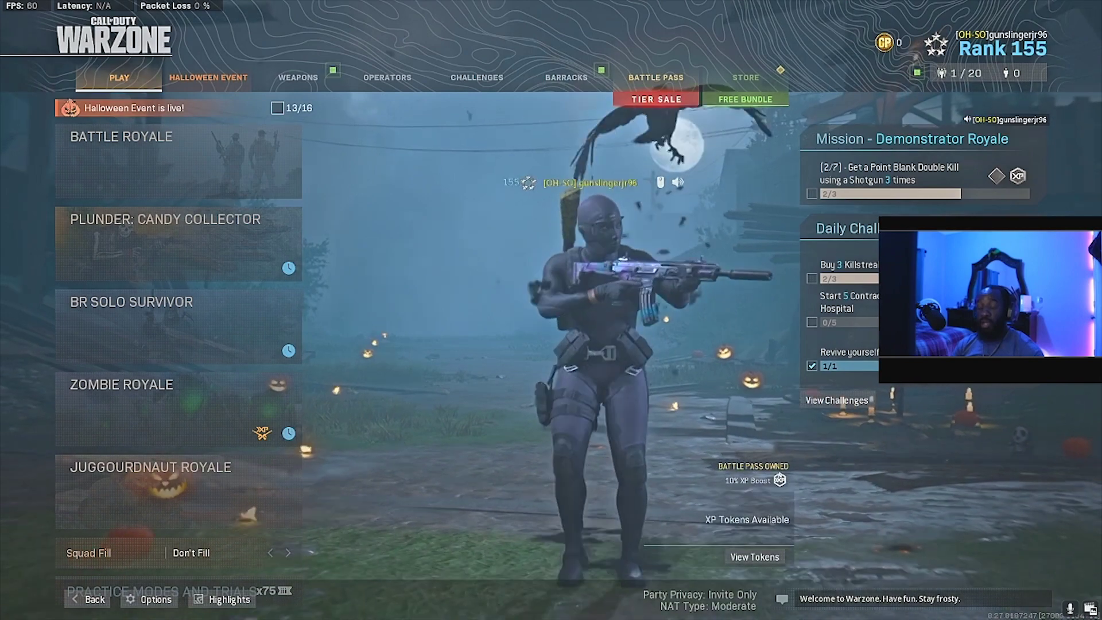
key(Down)
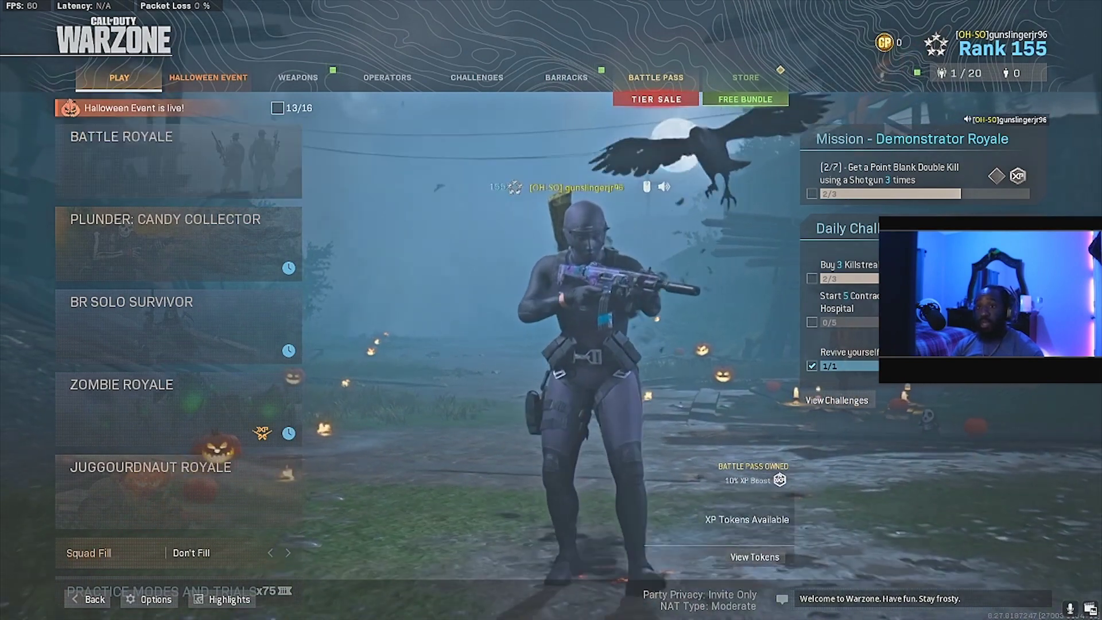
key(e)
key(e)
key(alt+Tab)
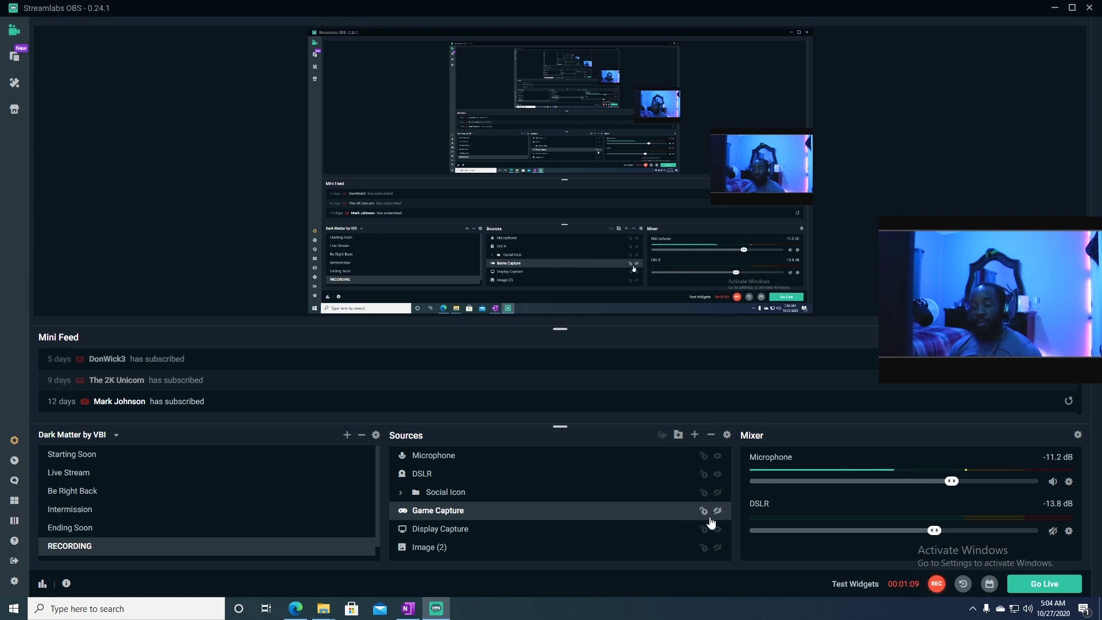
Add a new Window Capture source to the scene named 'Gameplay'
click(695, 435)
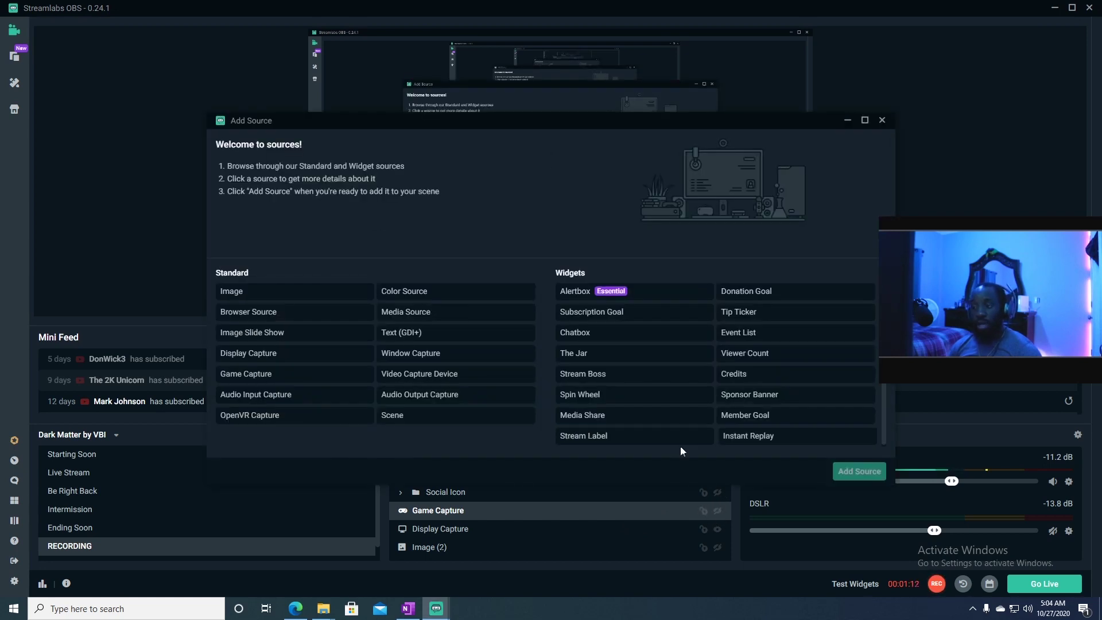
click(447, 352)
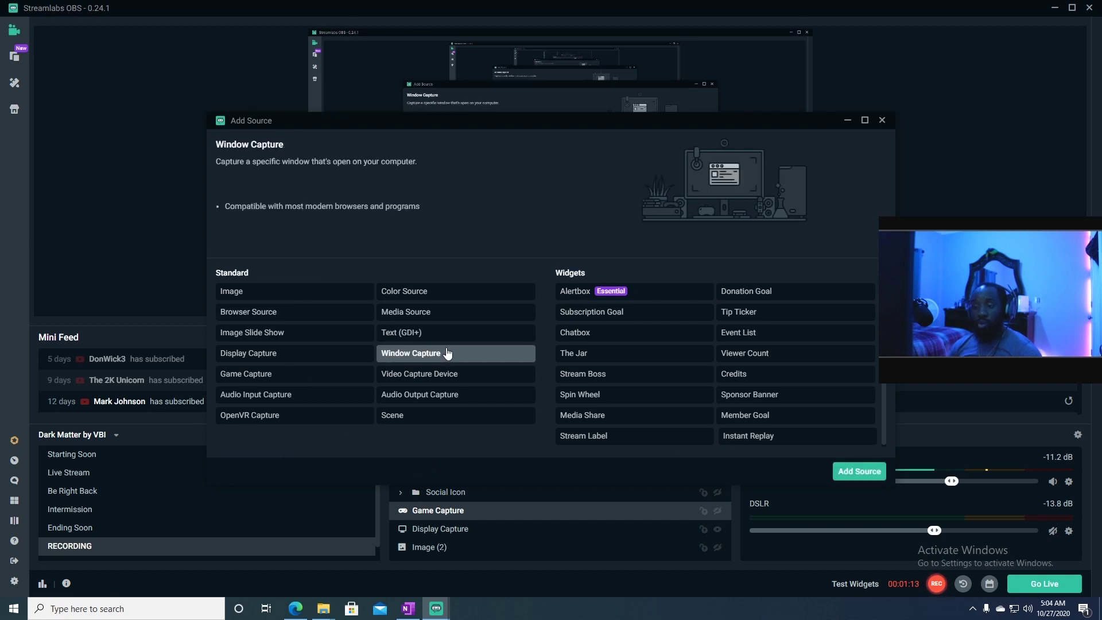
click(842, 472)
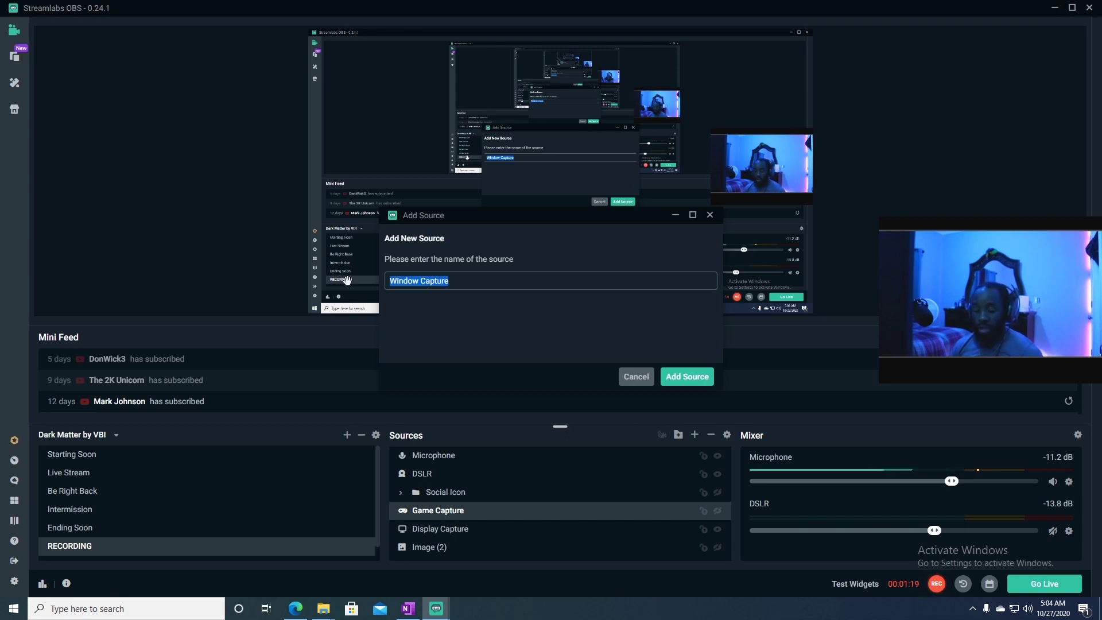
text(Gameplay)
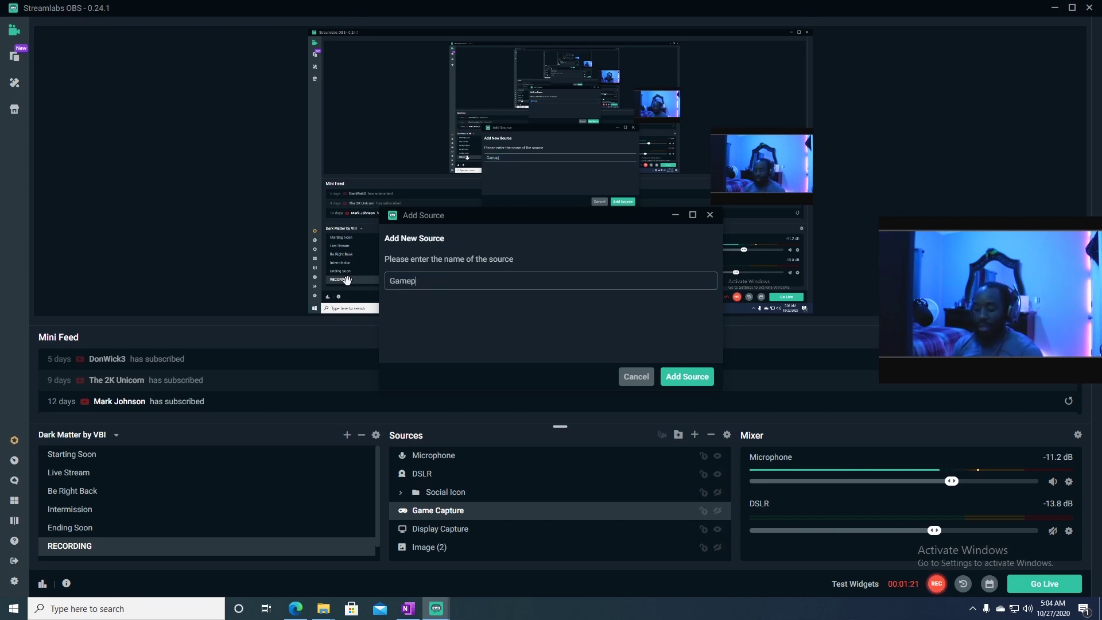
click(687, 377)
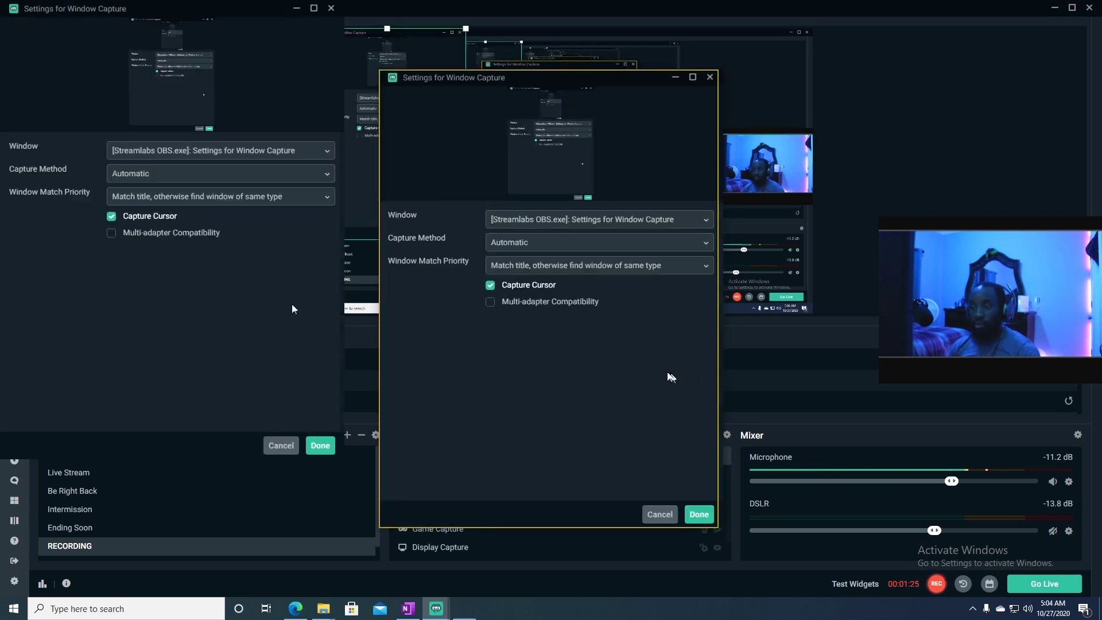
Point Gameplay at the game window with the Windows Graphics Capture method and save
click(557, 219)
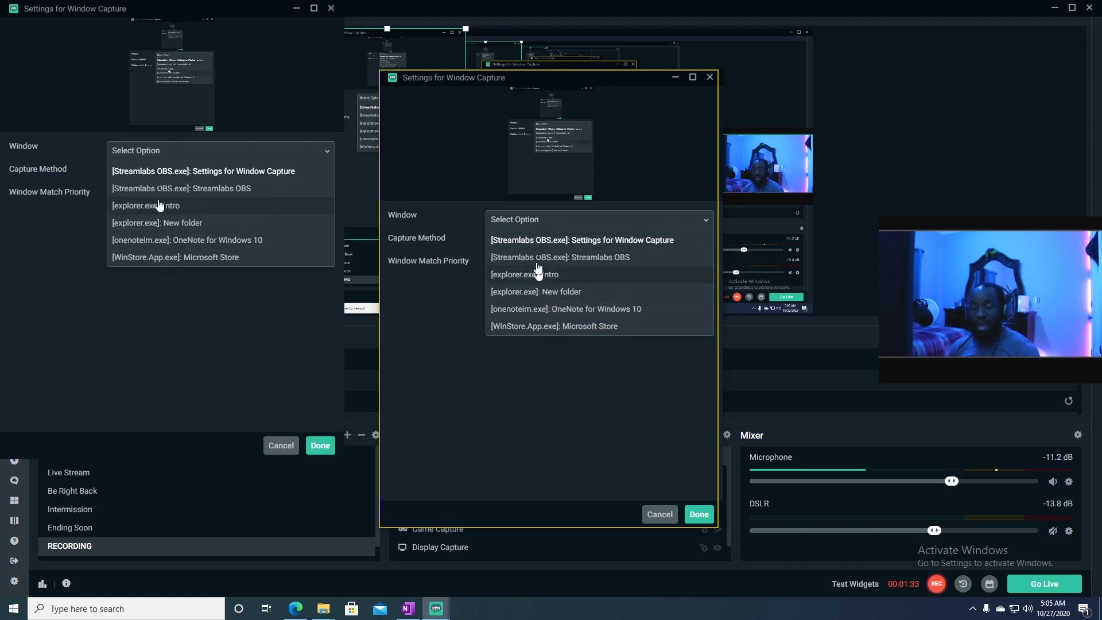
click(549, 344)
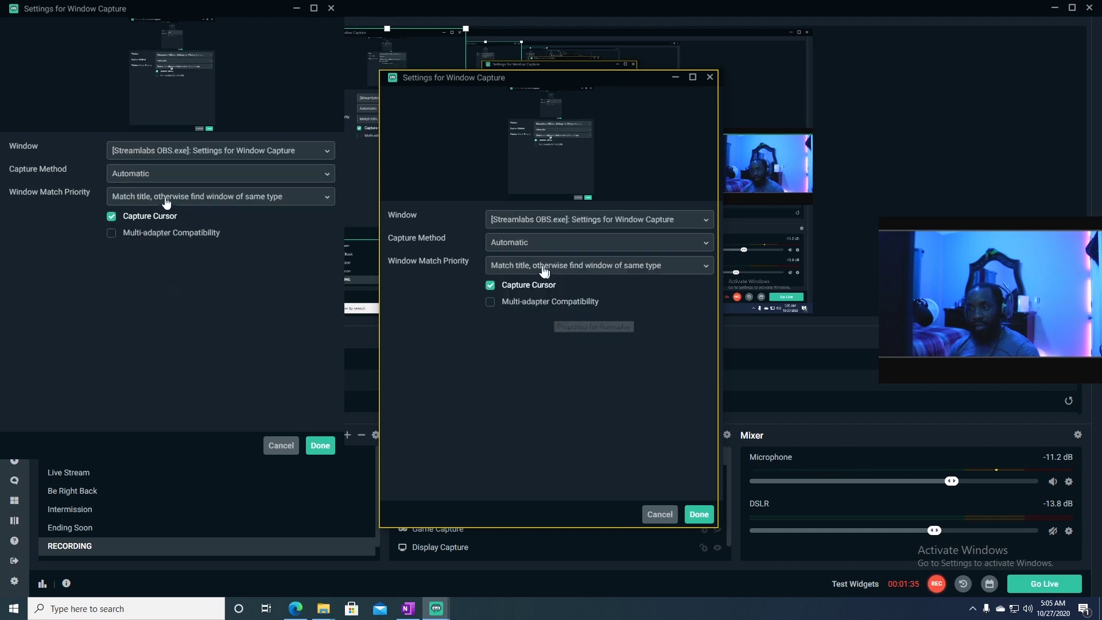
click(524, 243)
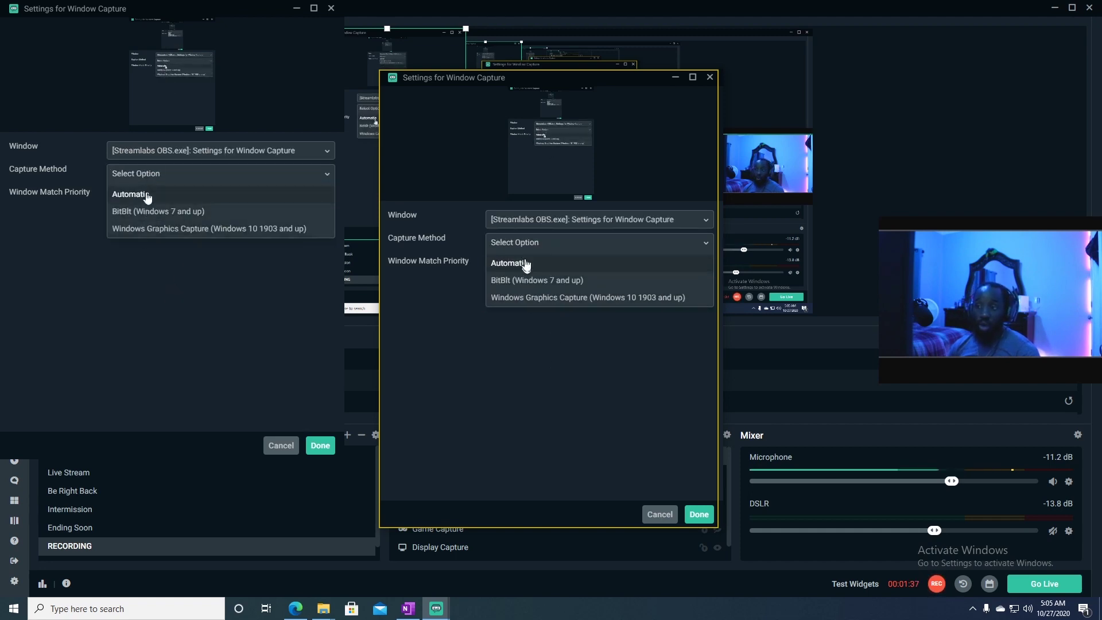
click(518, 298)
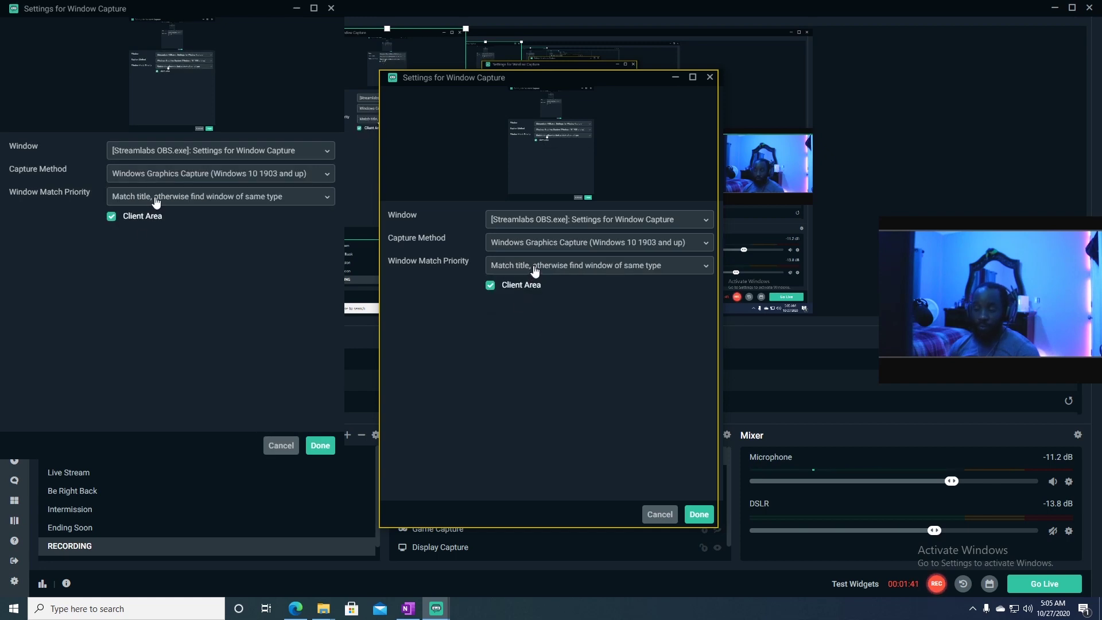
click(321, 445)
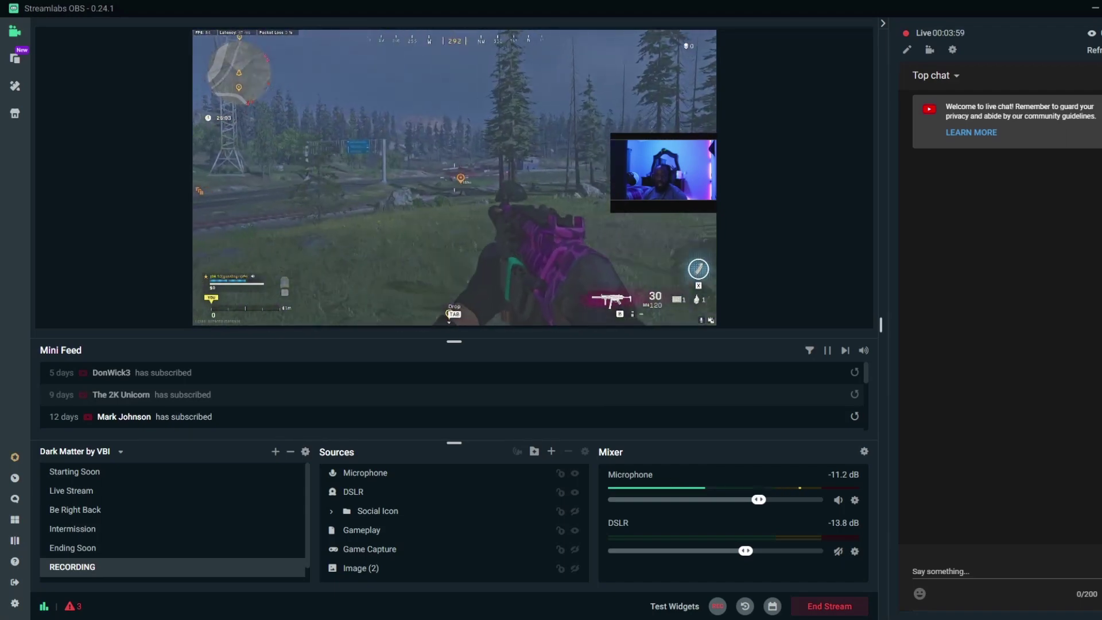
Open the GeForce overlay's Game filter panel in-game, then close it and the overlay
key(alt+z)
click(330, 128)
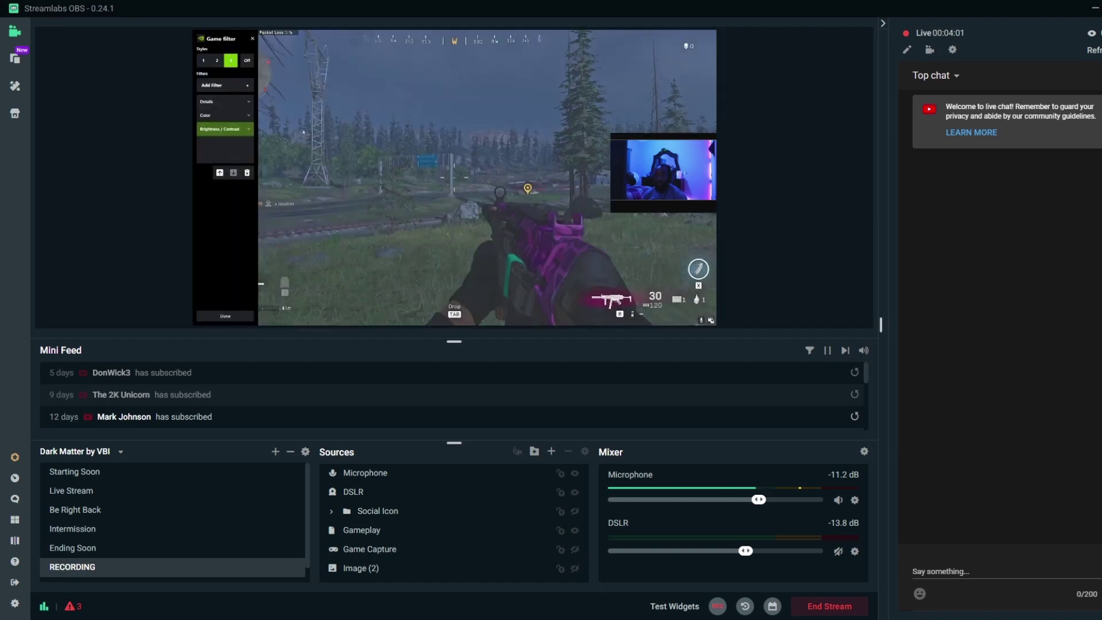
click(252, 39)
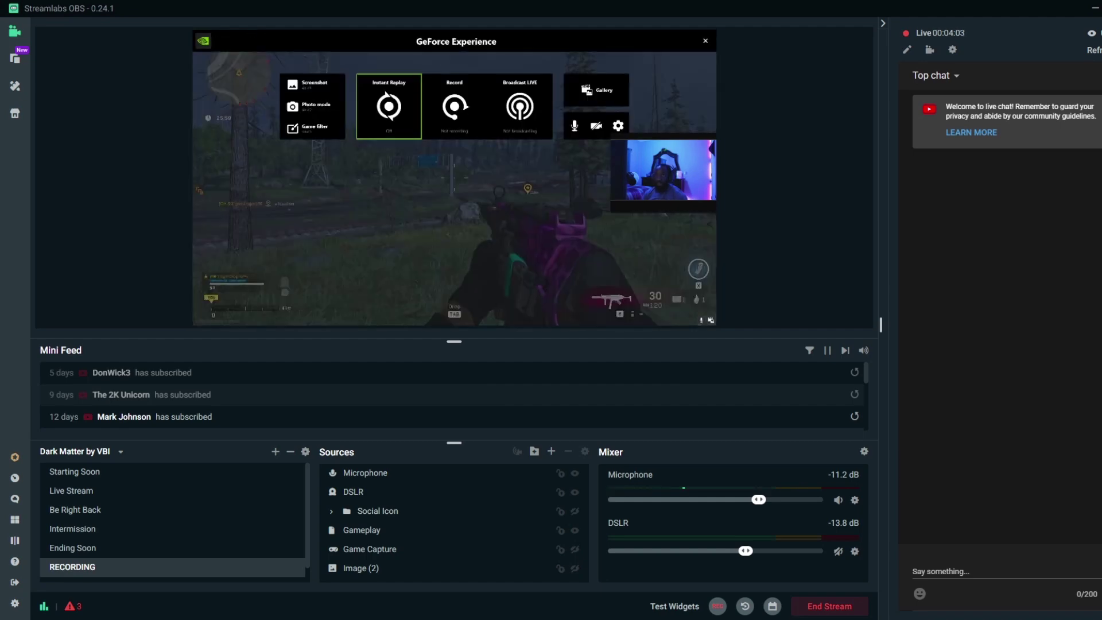
click(705, 40)
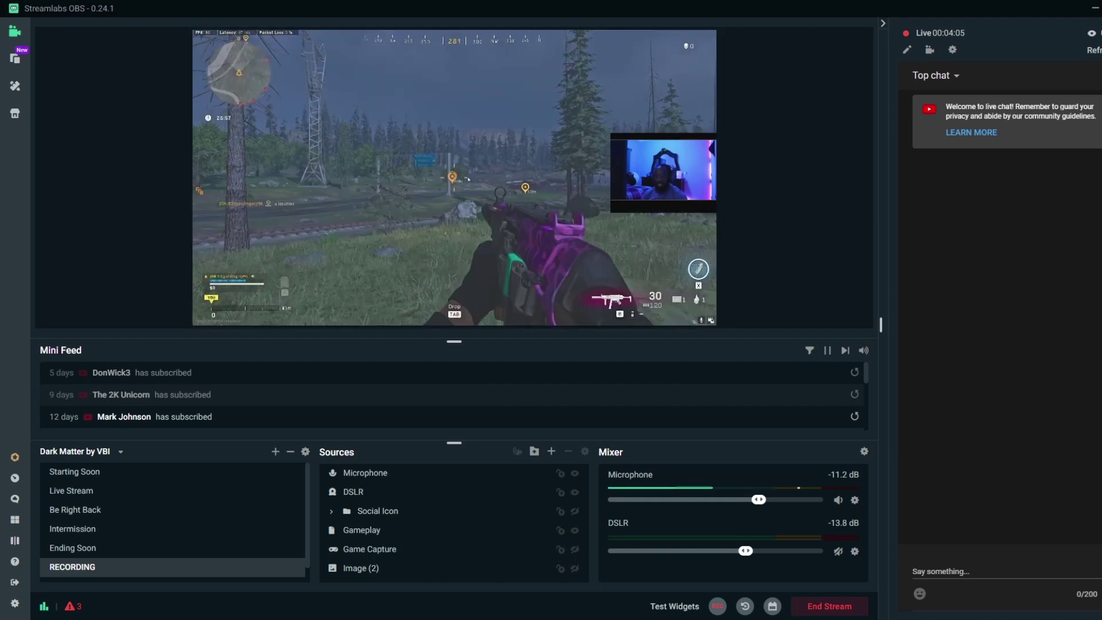